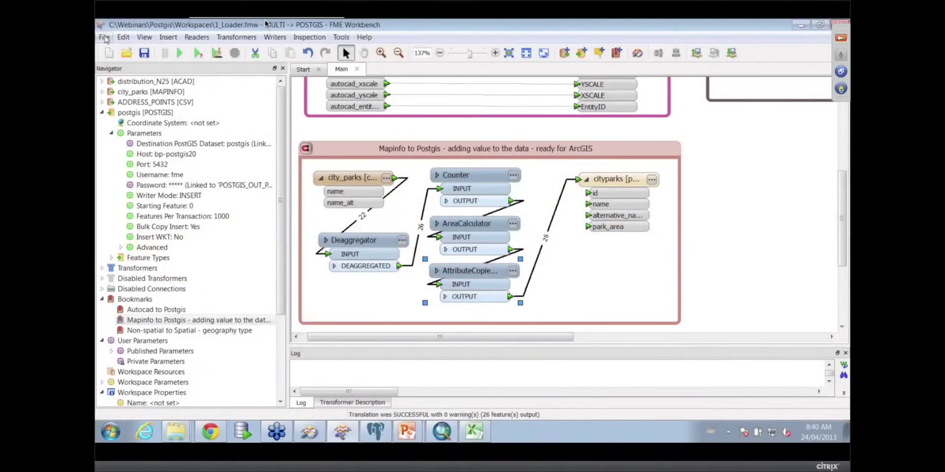
Open the 1a_Loader.fmw workspace, discarding unsaved changes to the previous workspace.
click(104, 37)
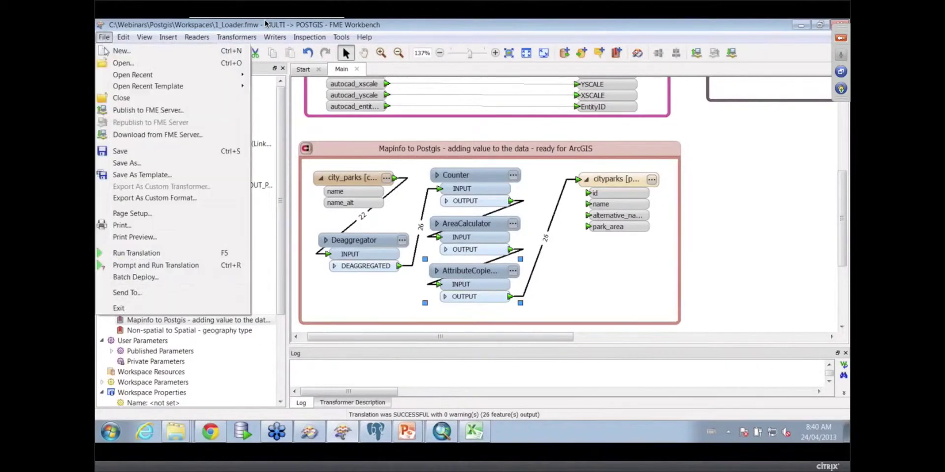
click(118, 64)
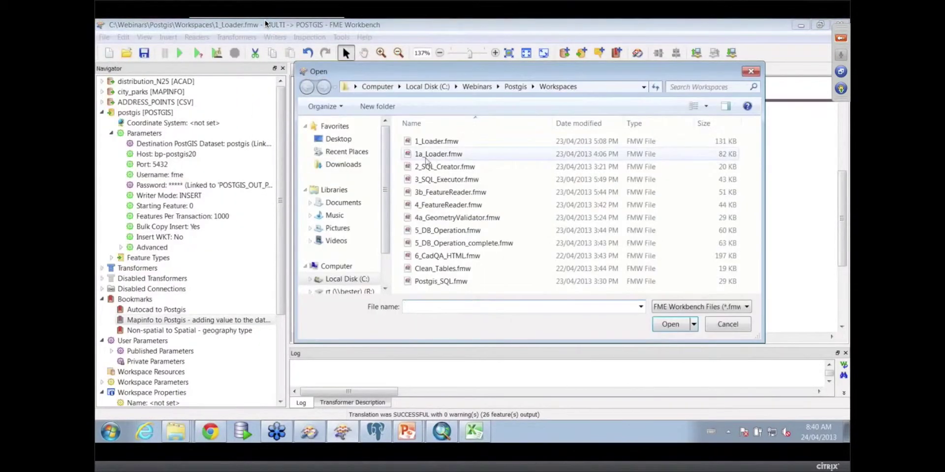
click(433, 154)
click(670, 324)
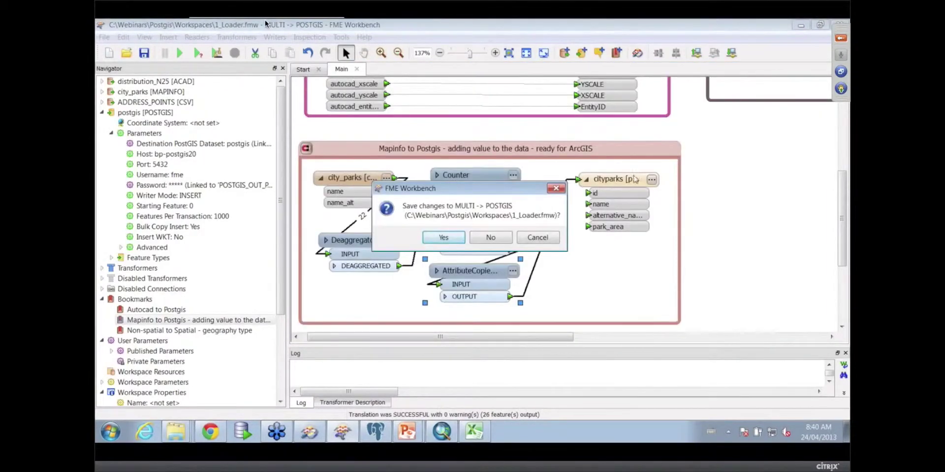
click(489, 235)
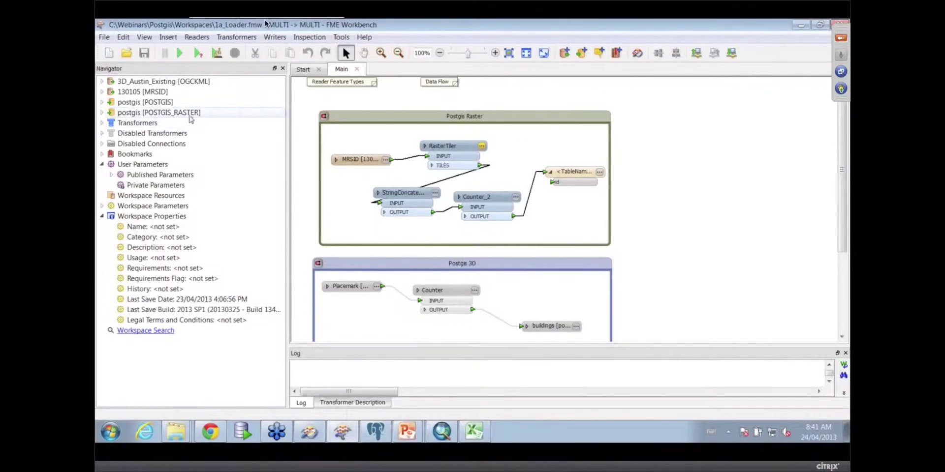
Expand the postgis [POSTGIS_RASTER] writer and its Parameters node to show host, port and coordinate system.
click(102, 112)
click(111, 132)
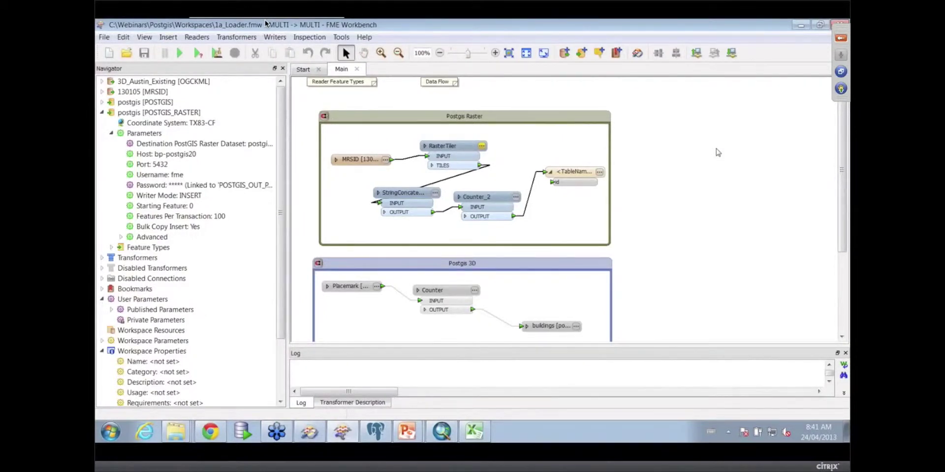
click(599, 171)
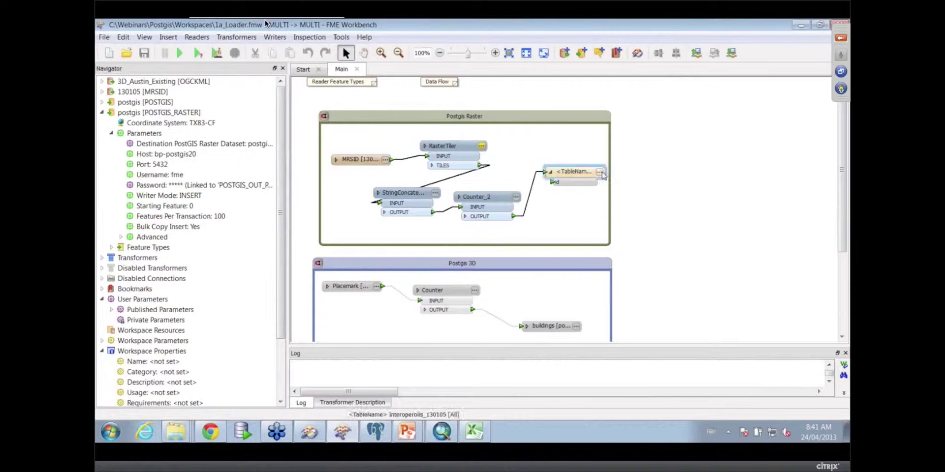
click(580, 125)
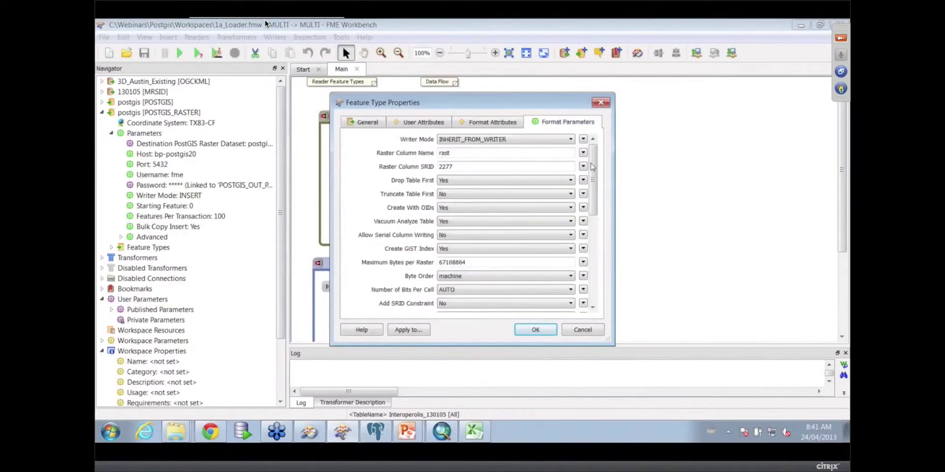
drag(595, 167, 606, 213)
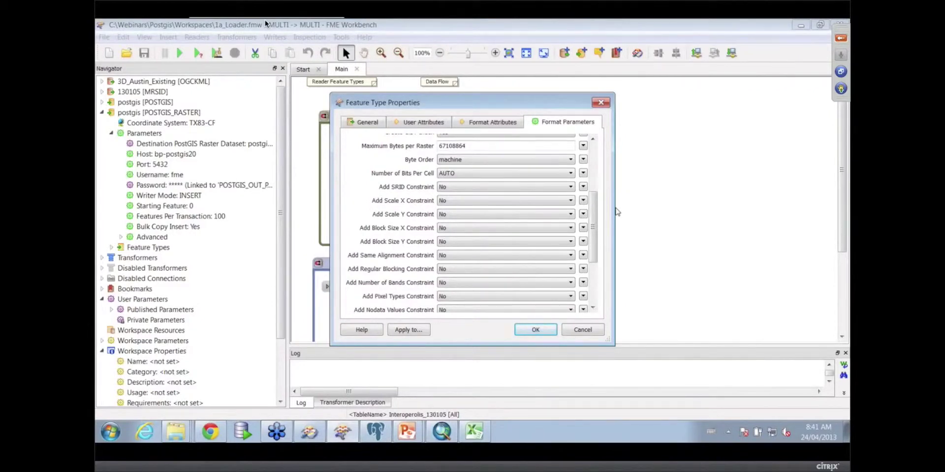
click(597, 333)
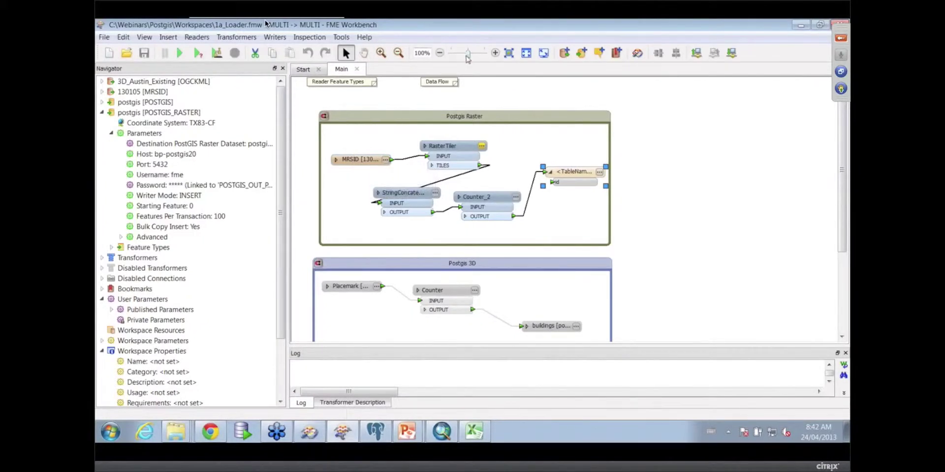
Zoom the Postgis Raster workflow to 163% and bring up the MRSID source feature type's context menu.
drag(468, 58, 472, 58)
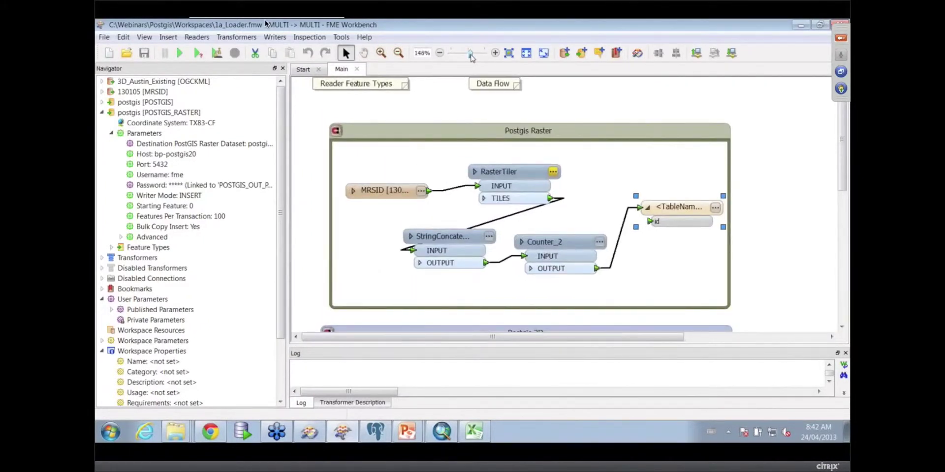
click(841, 327)
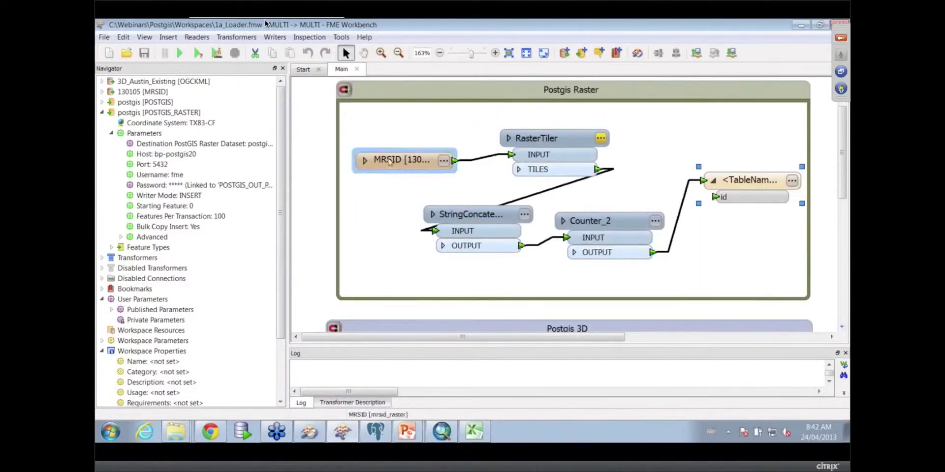
mouse_move(393, 166)
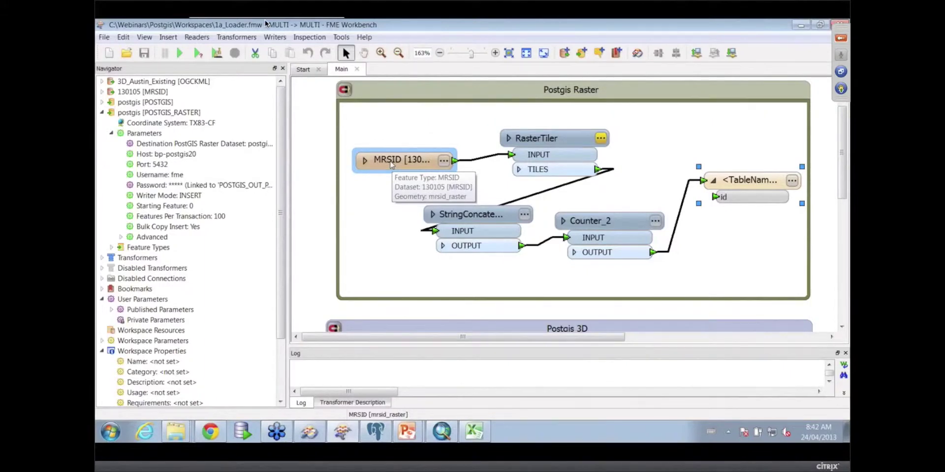
right_click(391, 163)
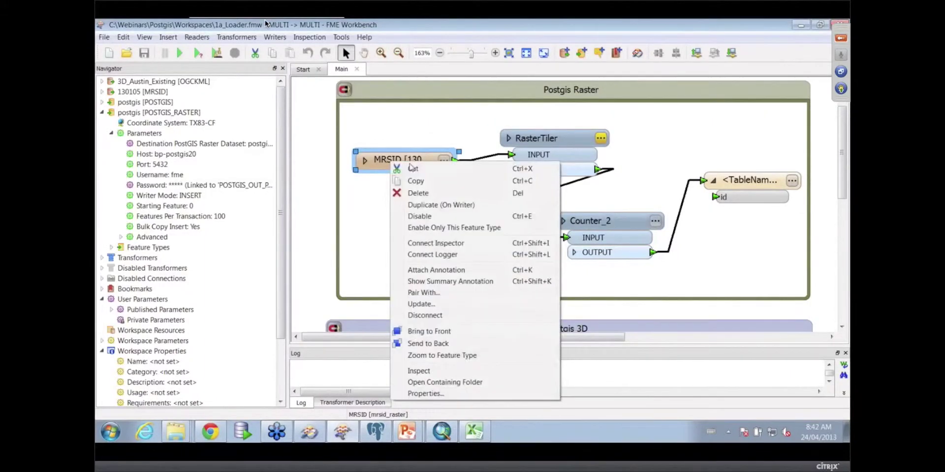
Inspect the 130105 MrSID orthophoto in Data Inspector and zoom in on the residential blocks.
click(418, 372)
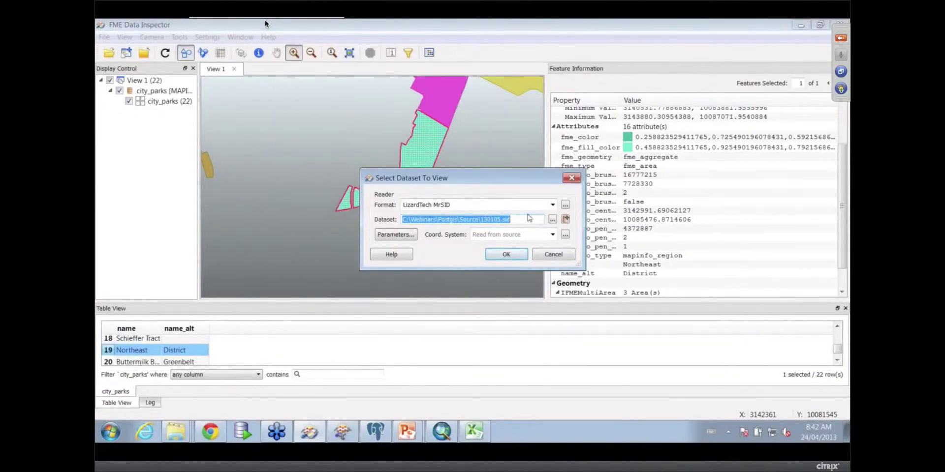
click(506, 255)
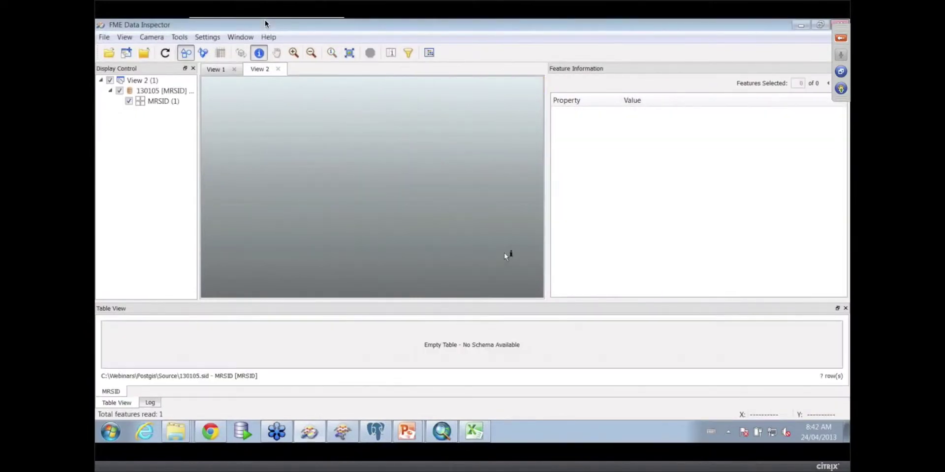
click(294, 53)
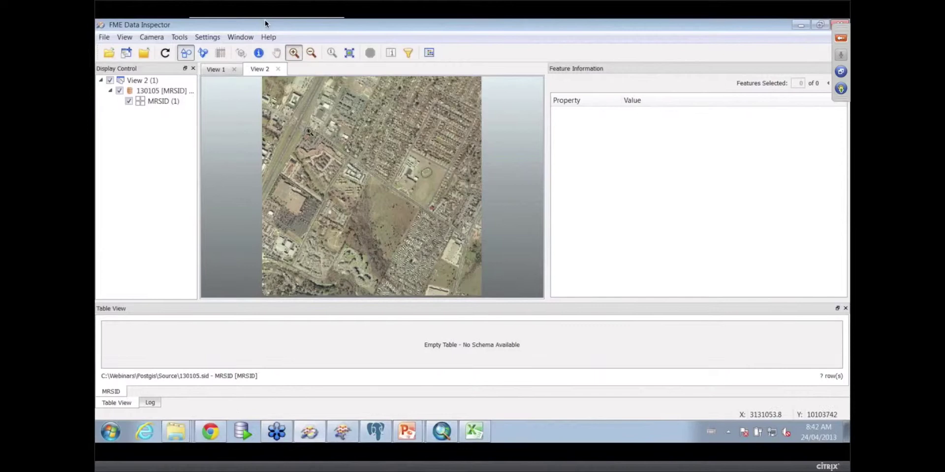
drag(308, 132, 409, 206)
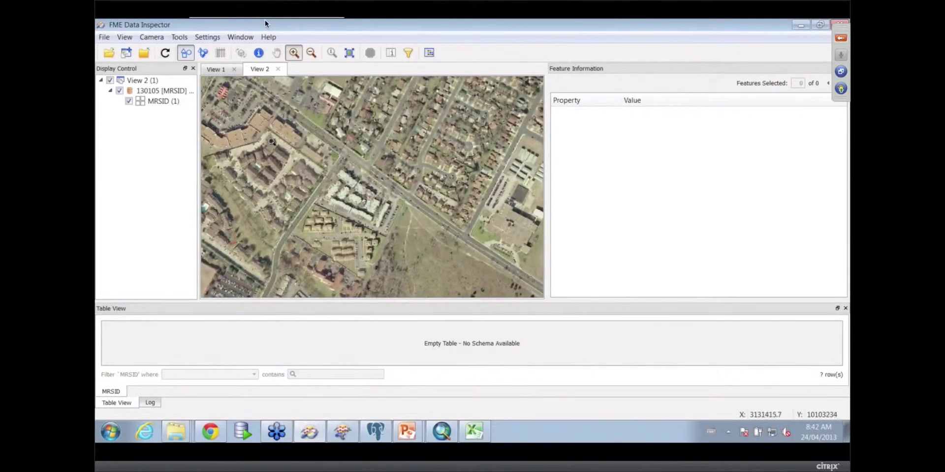
drag(271, 142, 408, 247)
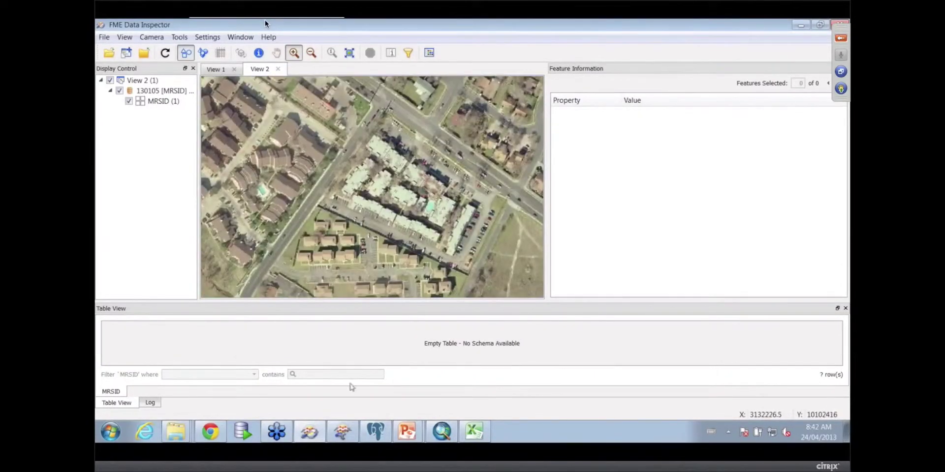
Review the <TableName> writer's format parameters, then open the RasterTiler's 3 by 3 tile settings.
click(343, 437)
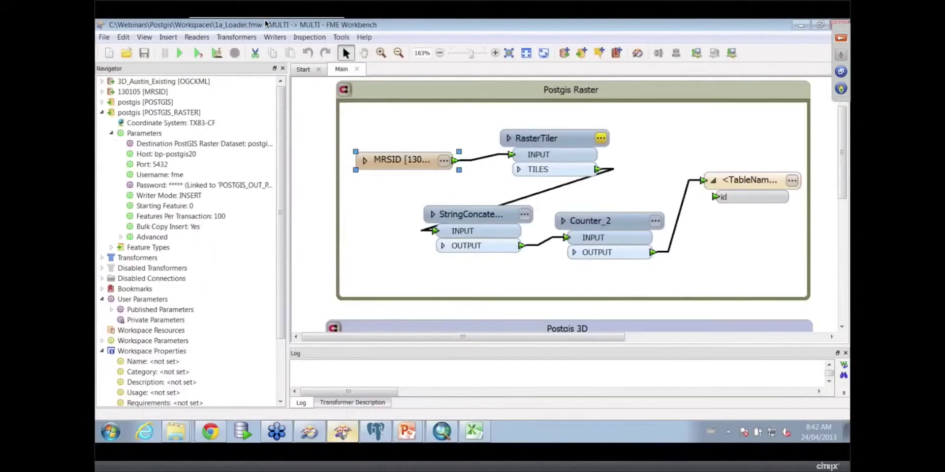
click(791, 181)
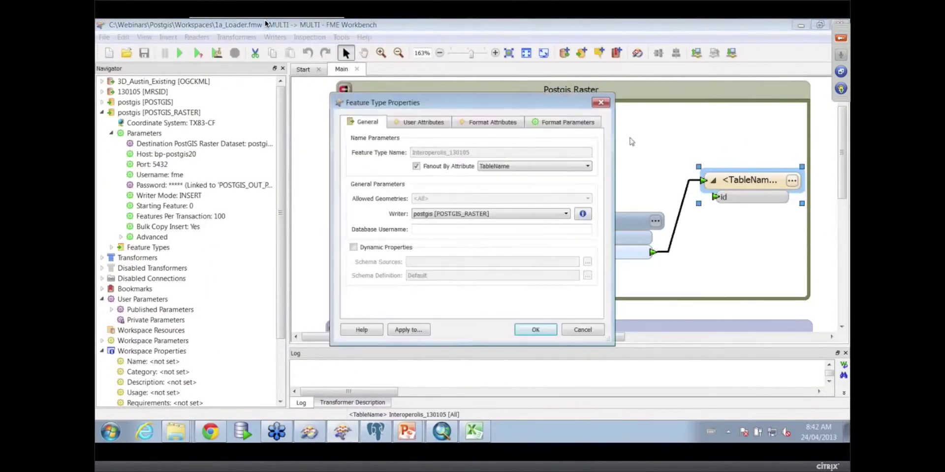
click(571, 124)
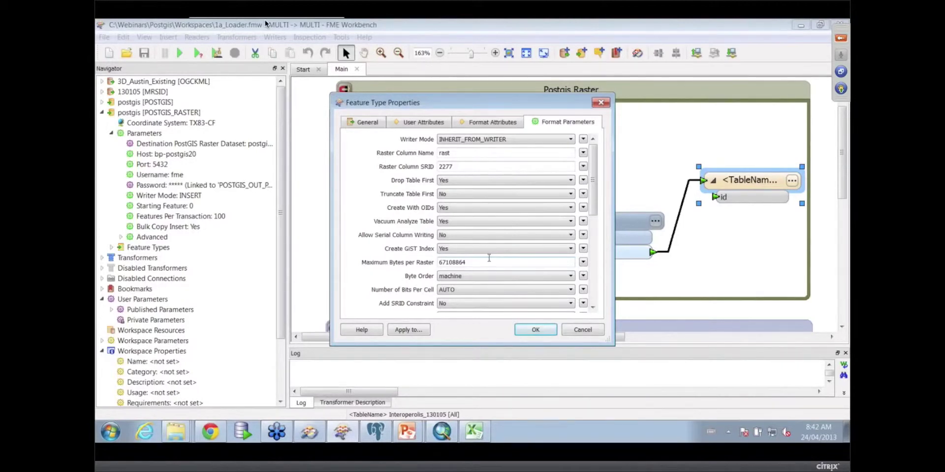
key(Escape)
double_click(497, 155)
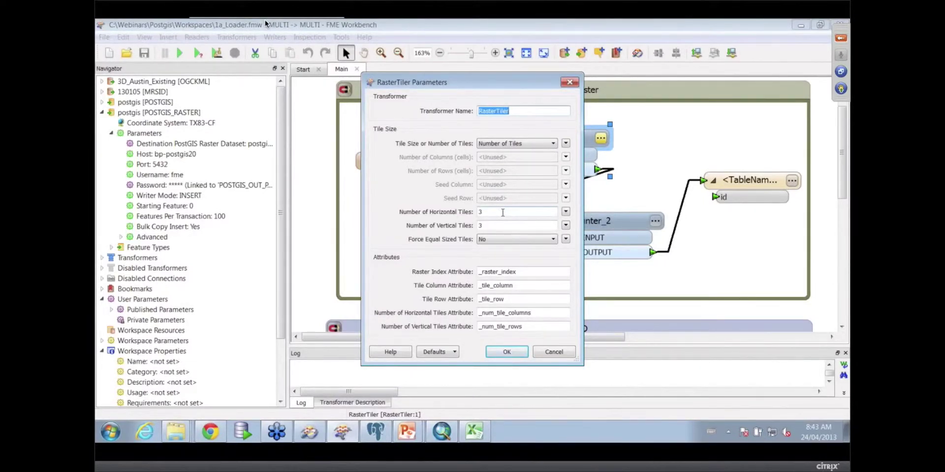
click(569, 82)
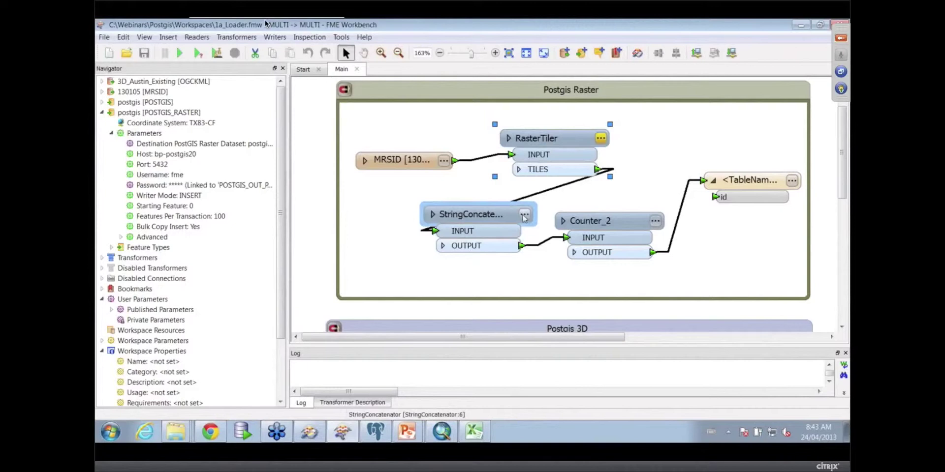
mouse_move(525, 218)
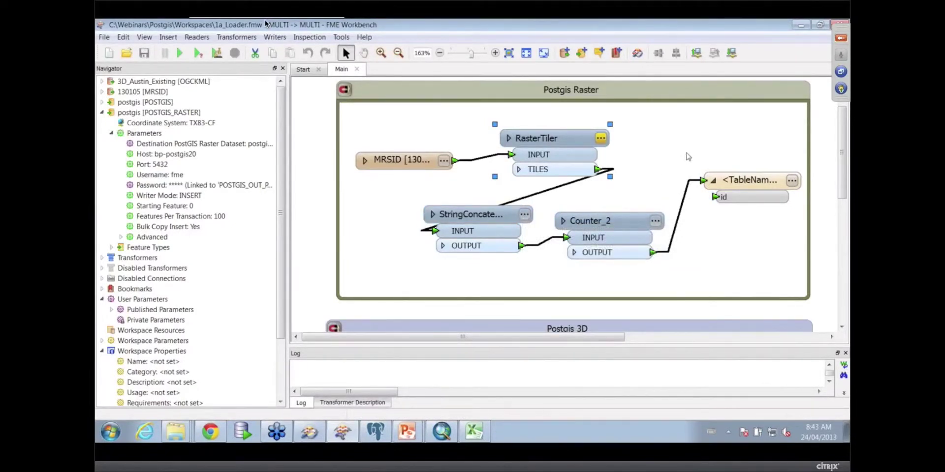
click(524, 215)
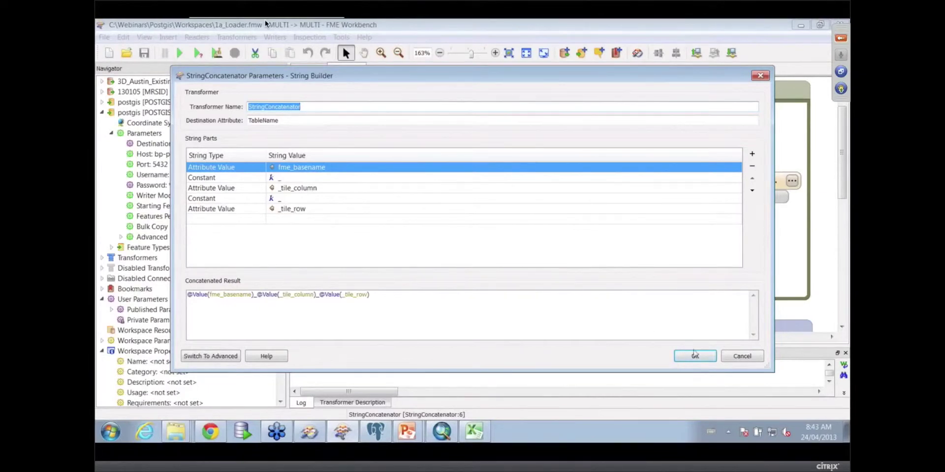
click(730, 357)
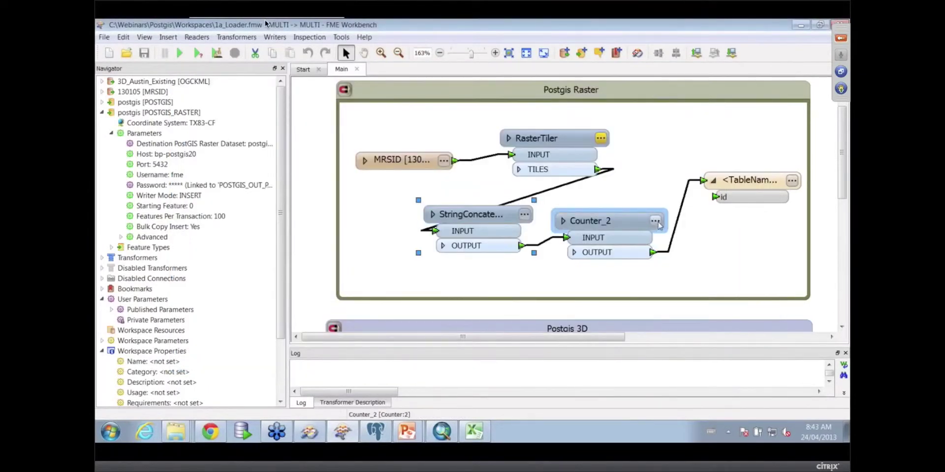
click(656, 222)
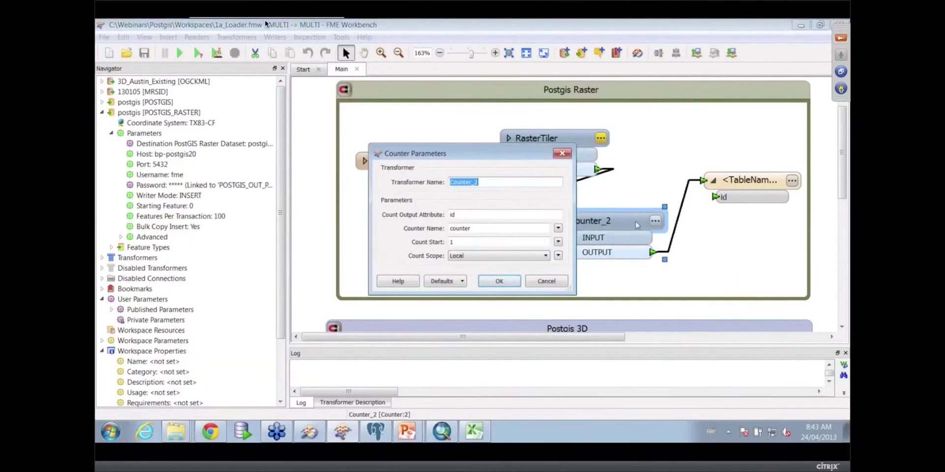
click(545, 281)
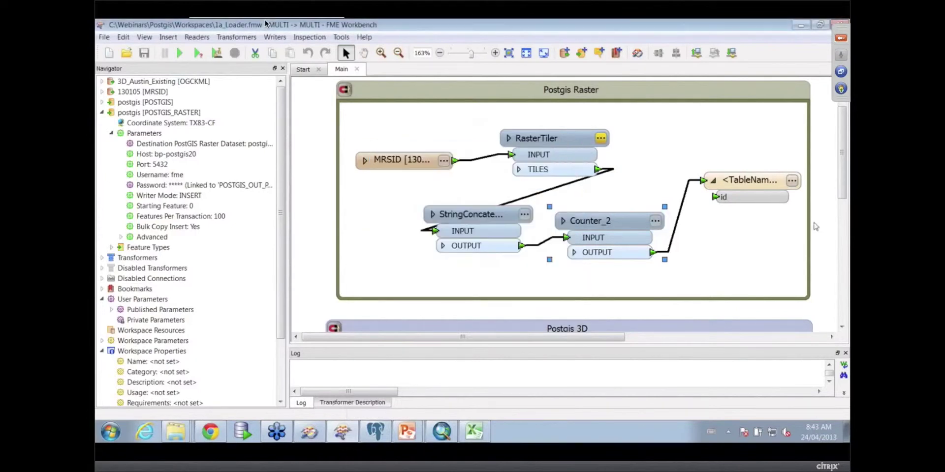
click(792, 181)
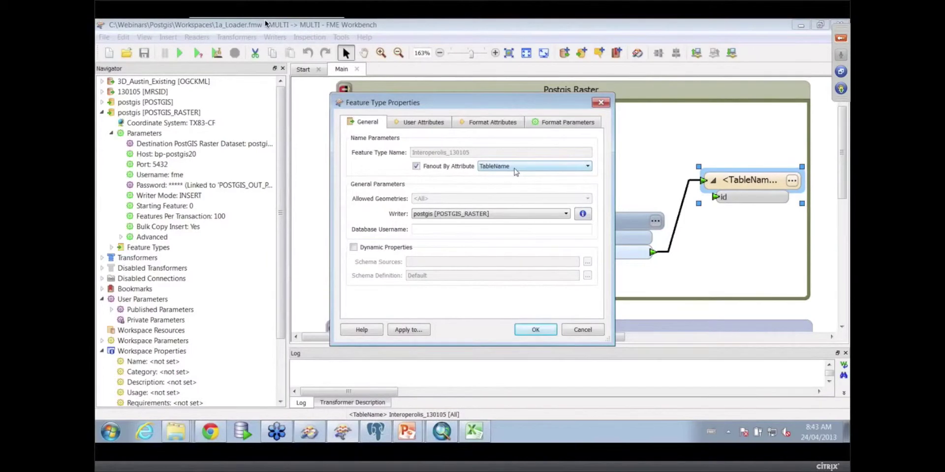
click(586, 331)
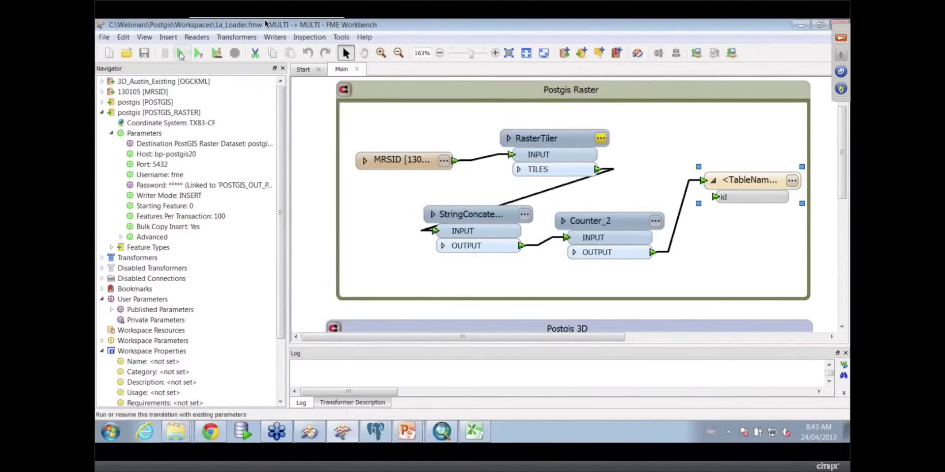
click(791, 181)
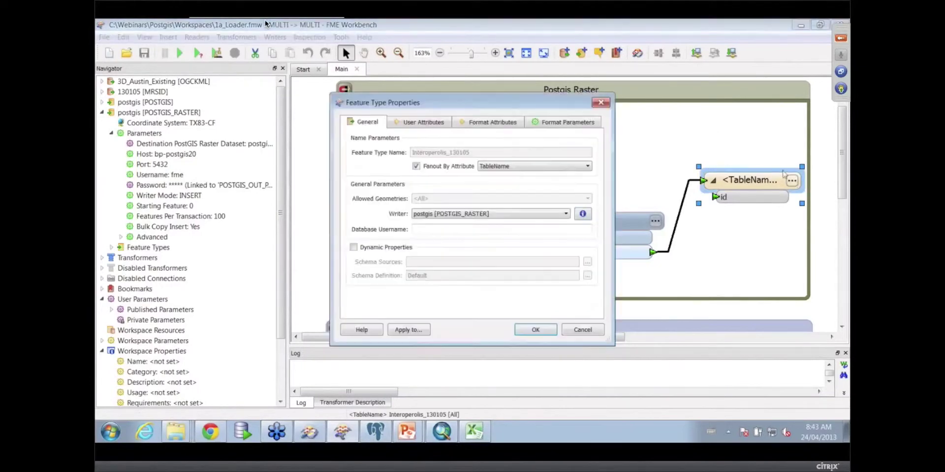
click(576, 126)
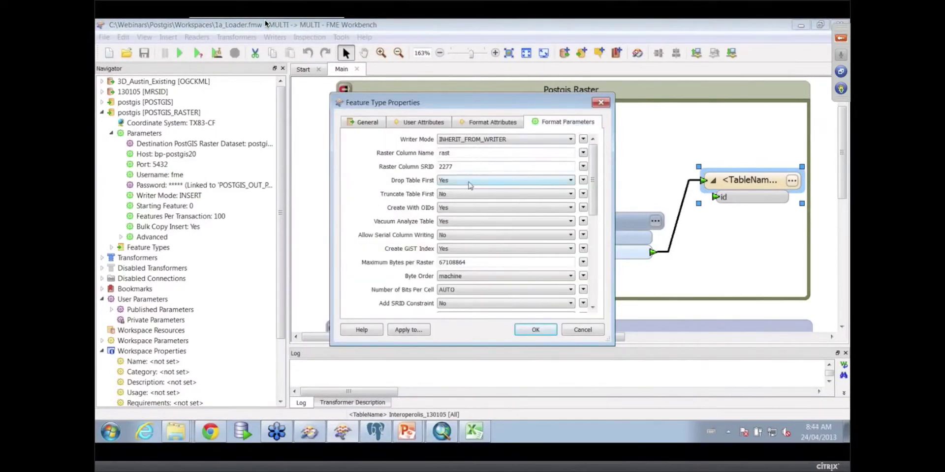
click(536, 330)
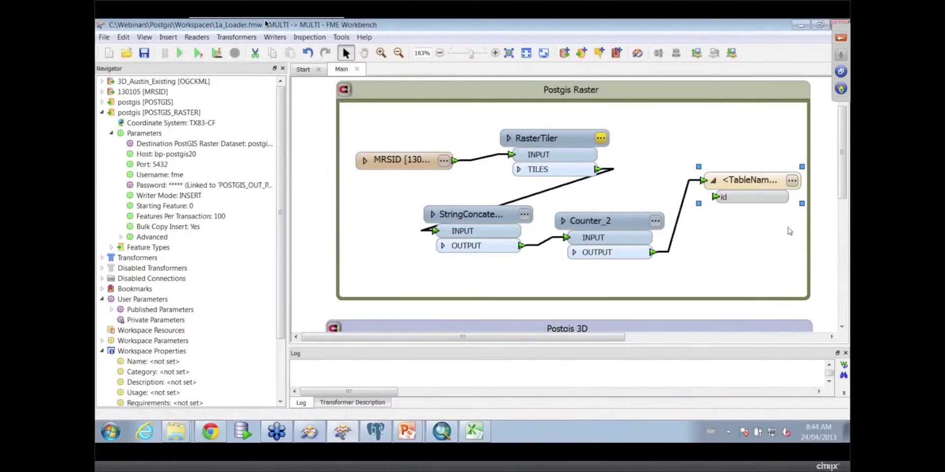
Choose PostGIS Raster as the reader format, found by searching 'gis', and open its parameters.
drag(843, 193, 843, 218)
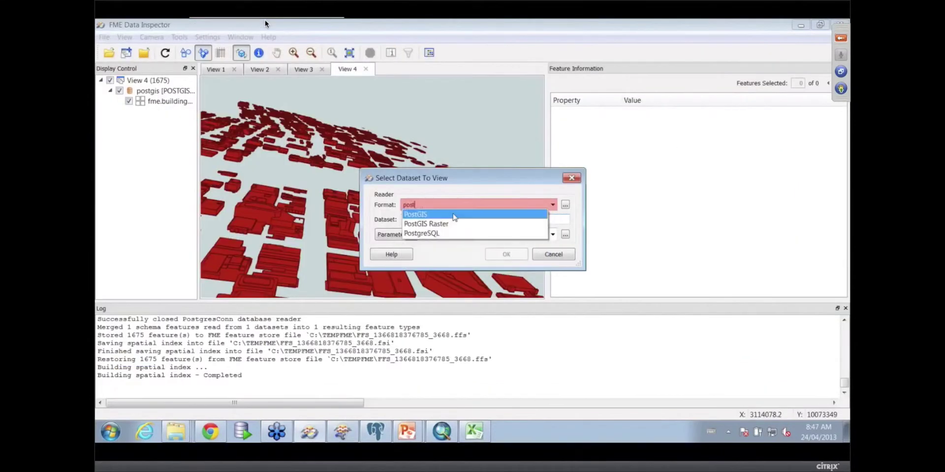
text(gis)
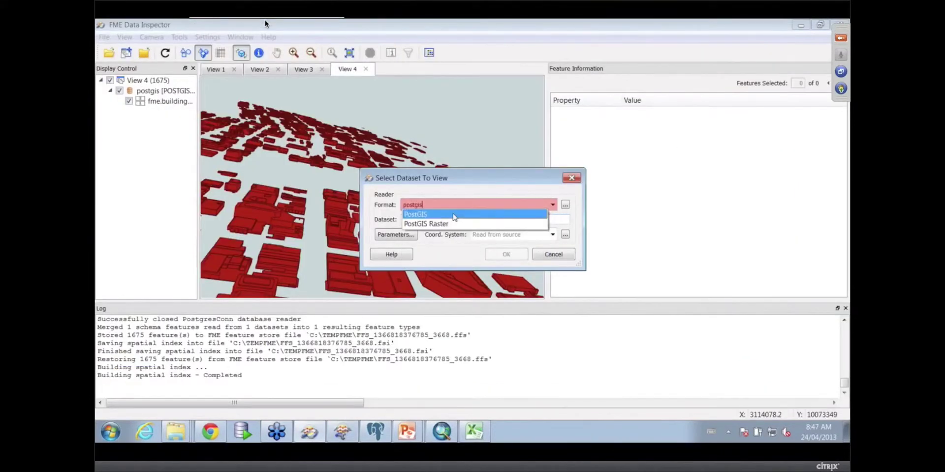
click(458, 223)
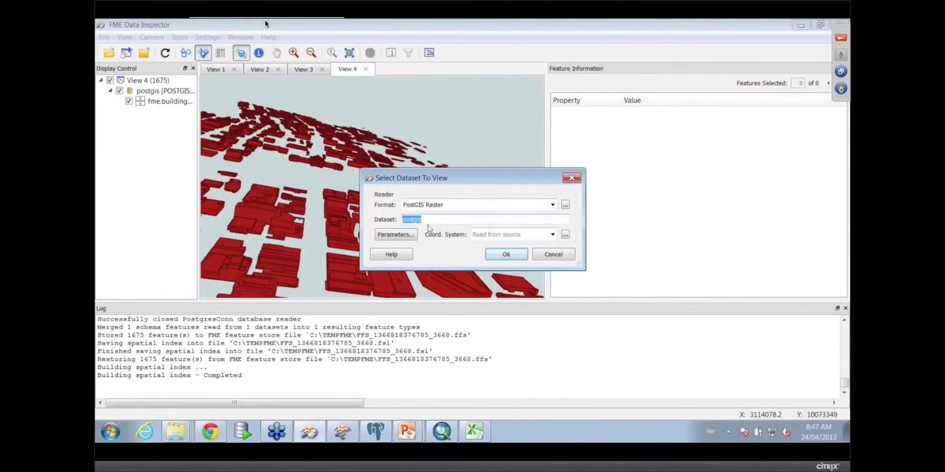
click(409, 235)
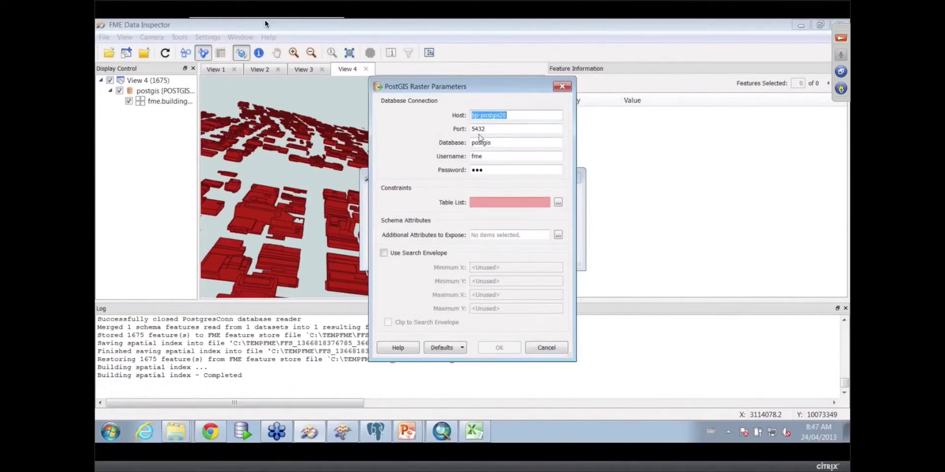
Select tables fme.130105_0_0, 0_1, 0_2 and 2_0 from the table list and confirm.
click(558, 204)
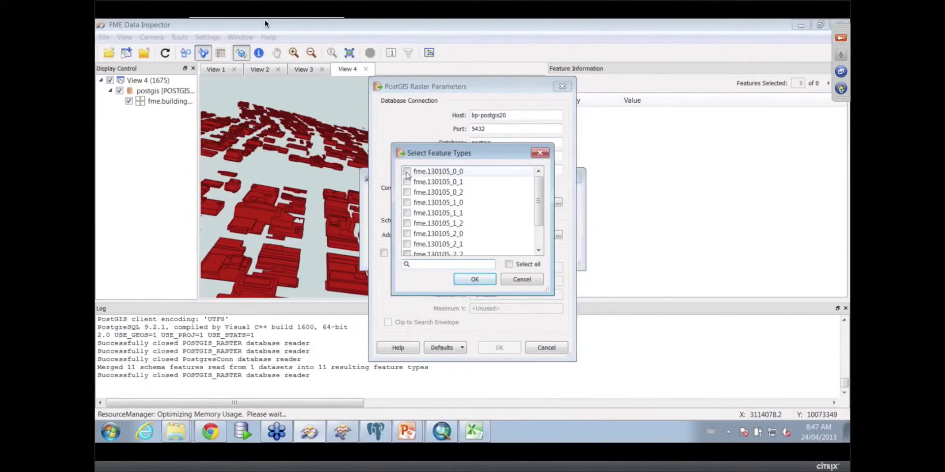
click(407, 172)
click(407, 182)
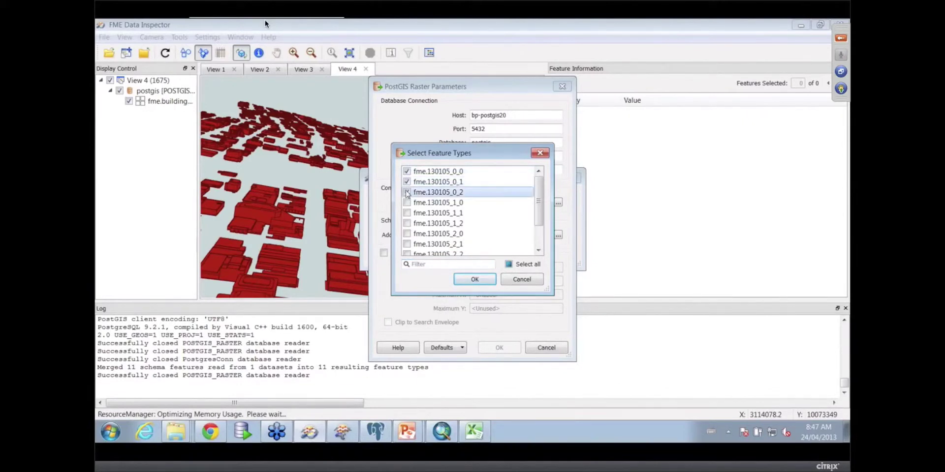
click(407, 193)
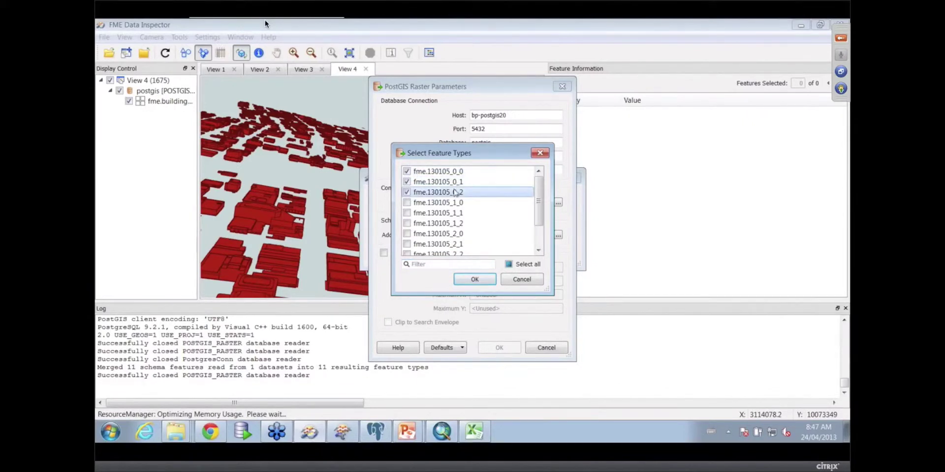
click(407, 234)
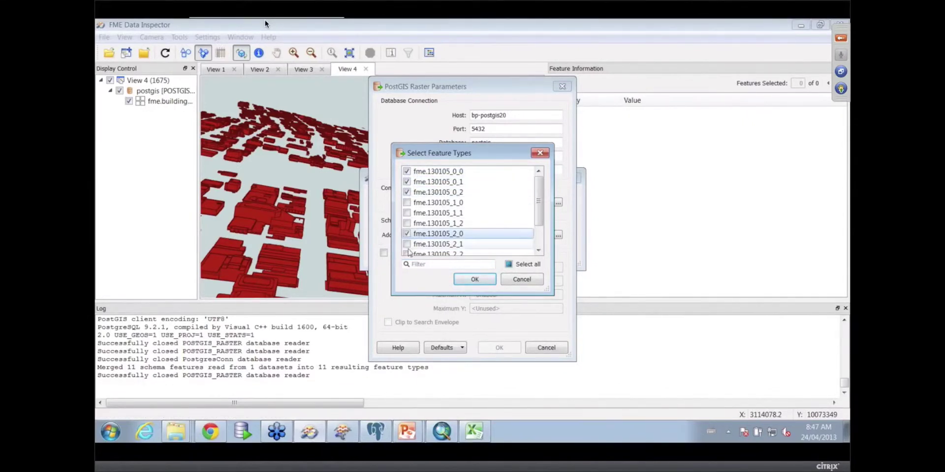
click(474, 280)
click(498, 349)
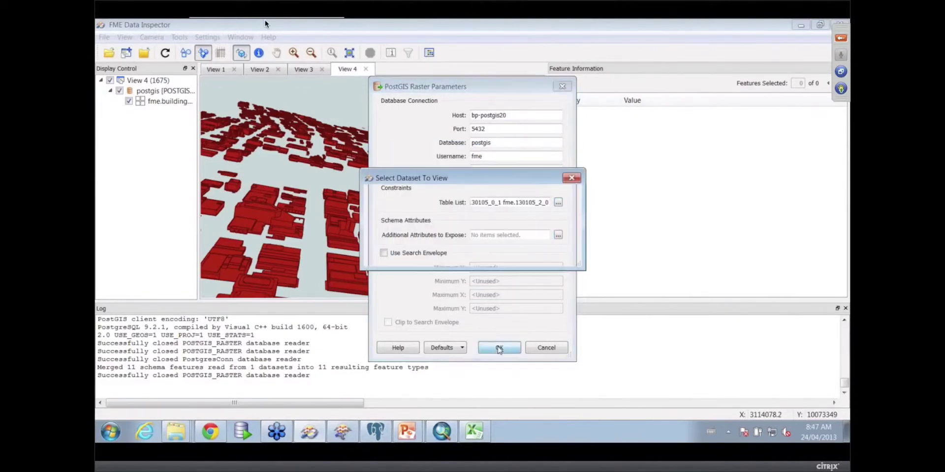
Read the four tiles into View 5, zoom to full extent, then zoom onto houses in the top-right tile.
click(499, 254)
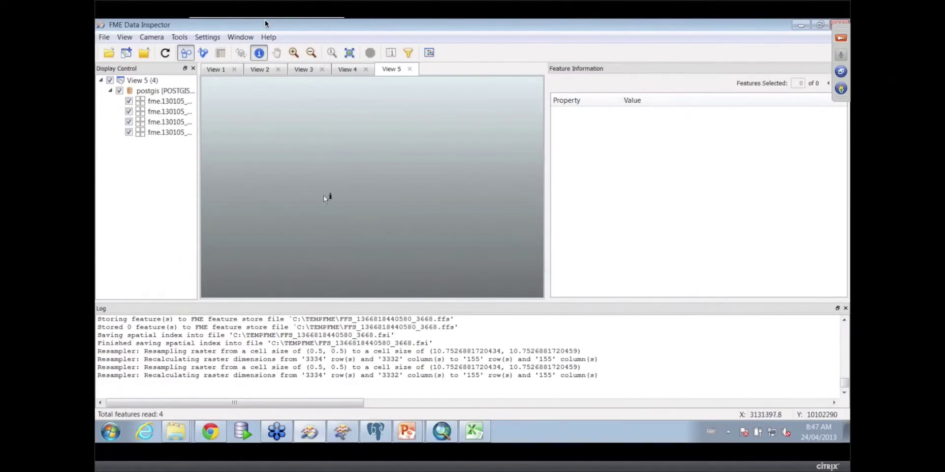
click(349, 52)
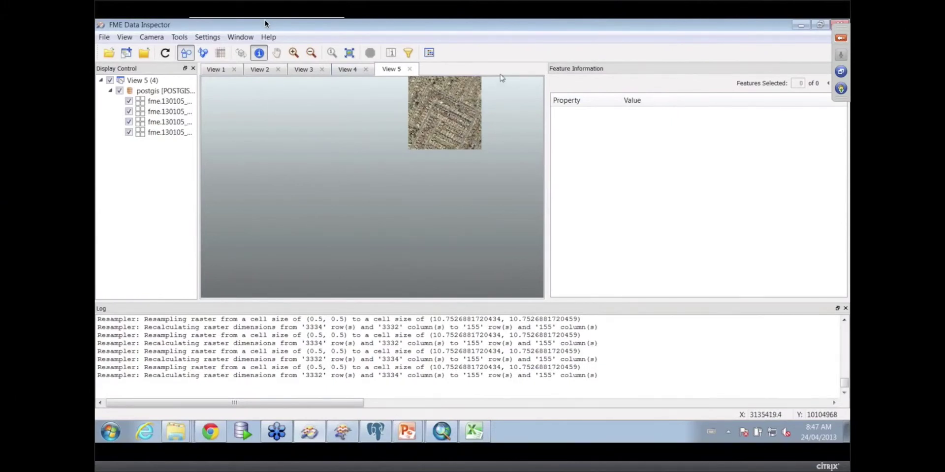
click(294, 53)
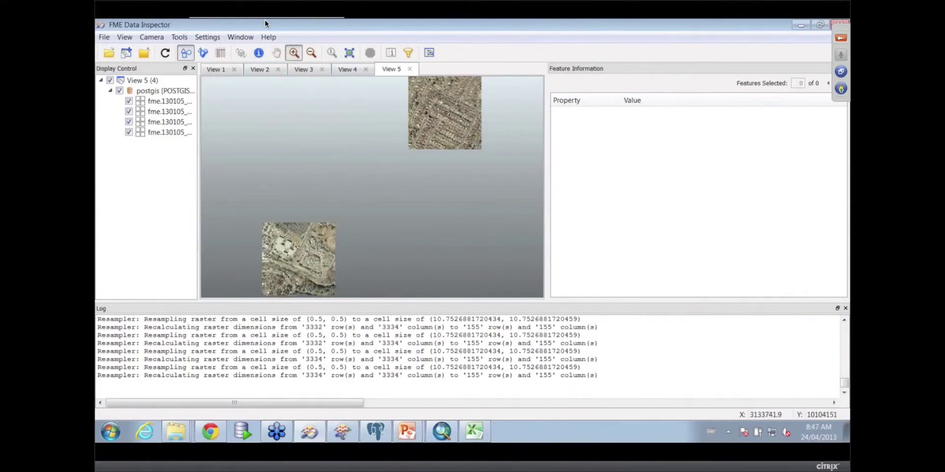
drag(426, 112, 481, 149)
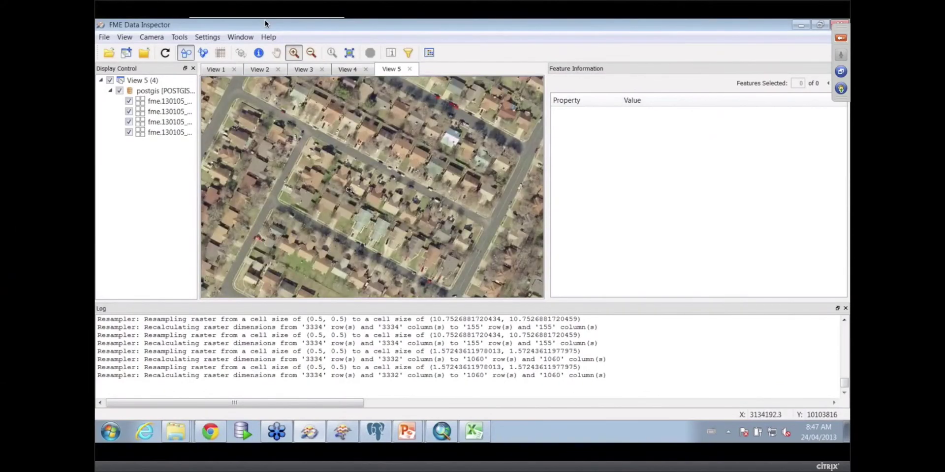
drag(348, 187, 406, 230)
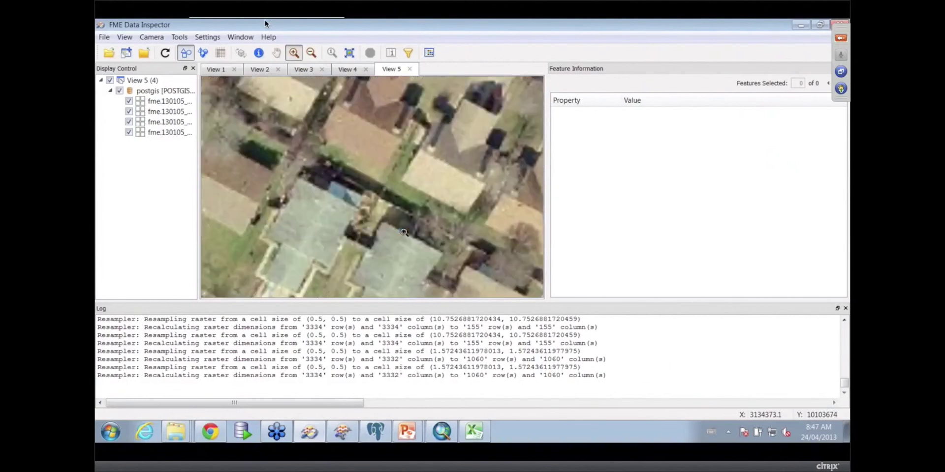